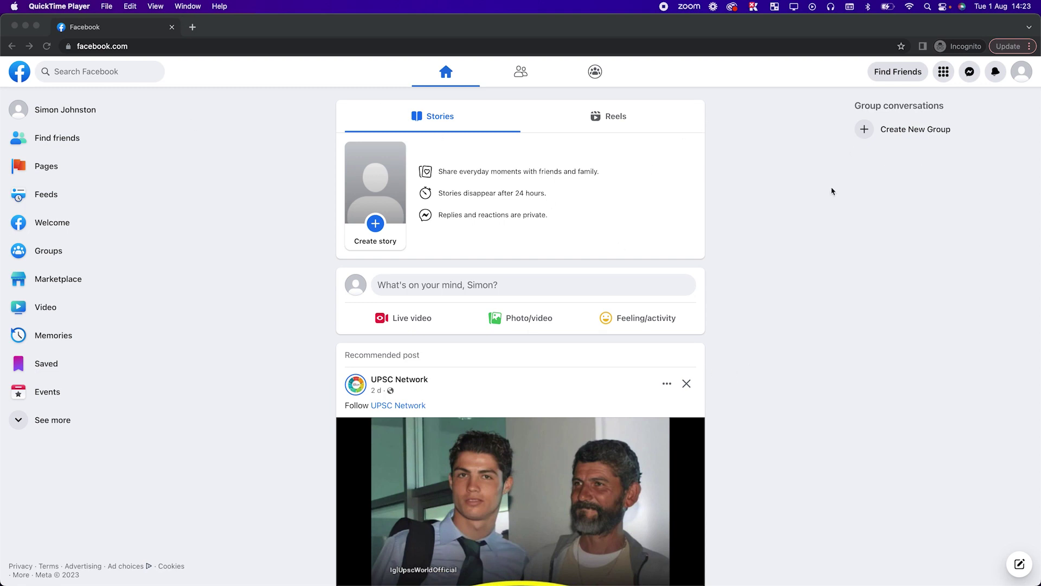
Bring the browser forward, go to Facebook's Pages section, and open a new tab
left_click(958, 80)
left_click(1010, 68)
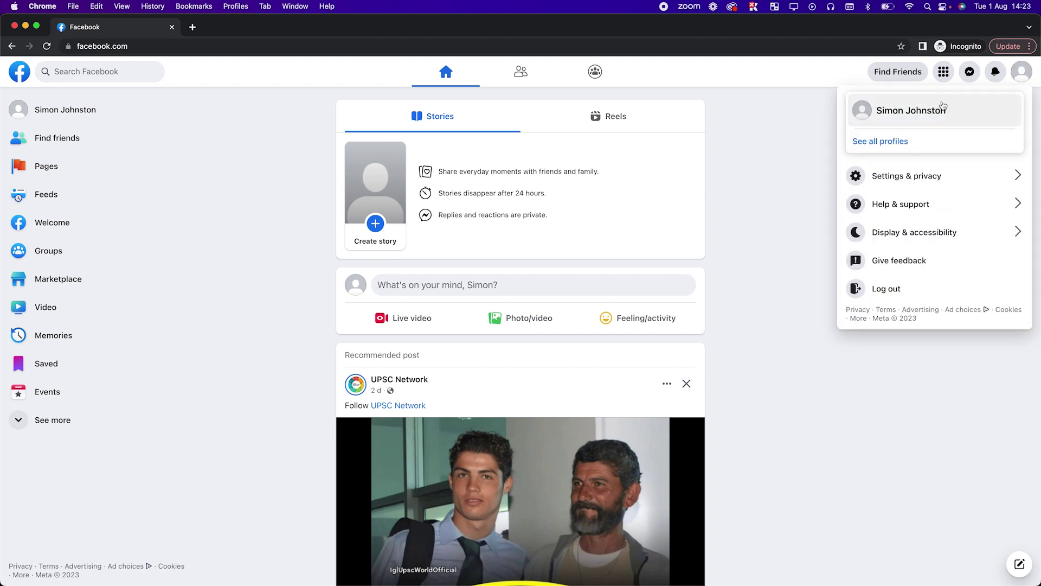
left_click(798, 130)
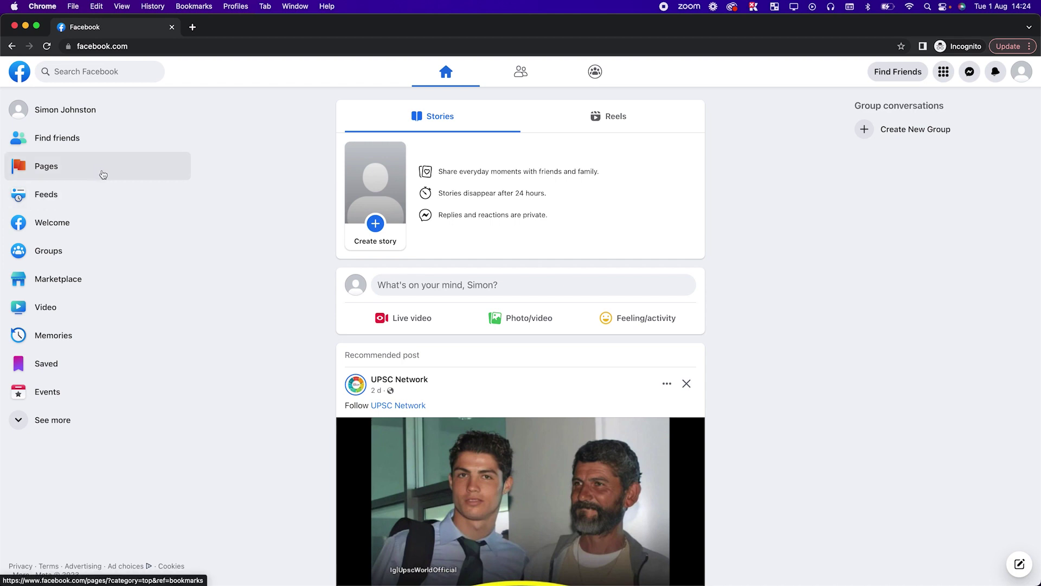
left_click(33, 176)
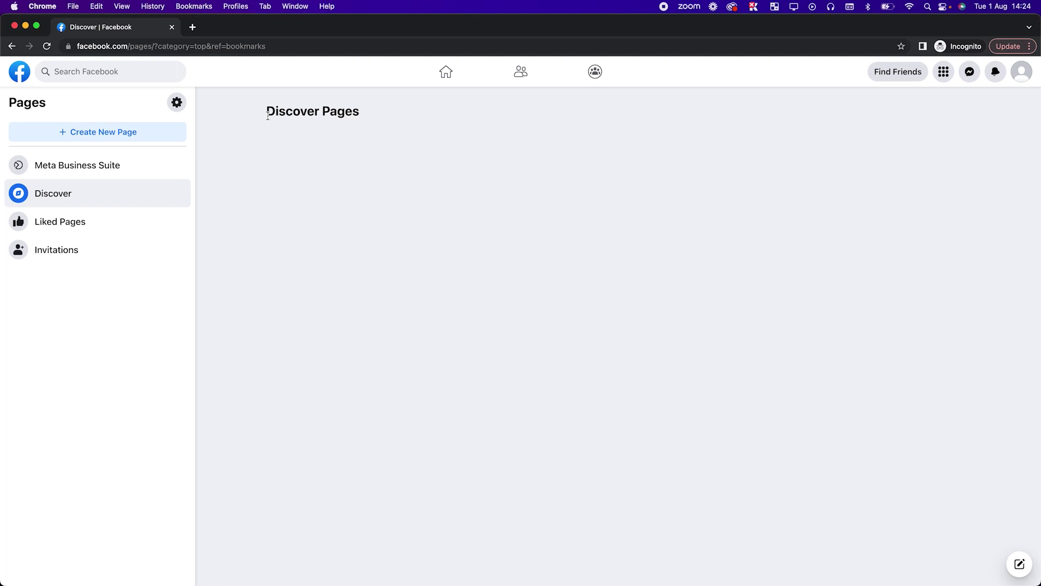
left_click(191, 27)
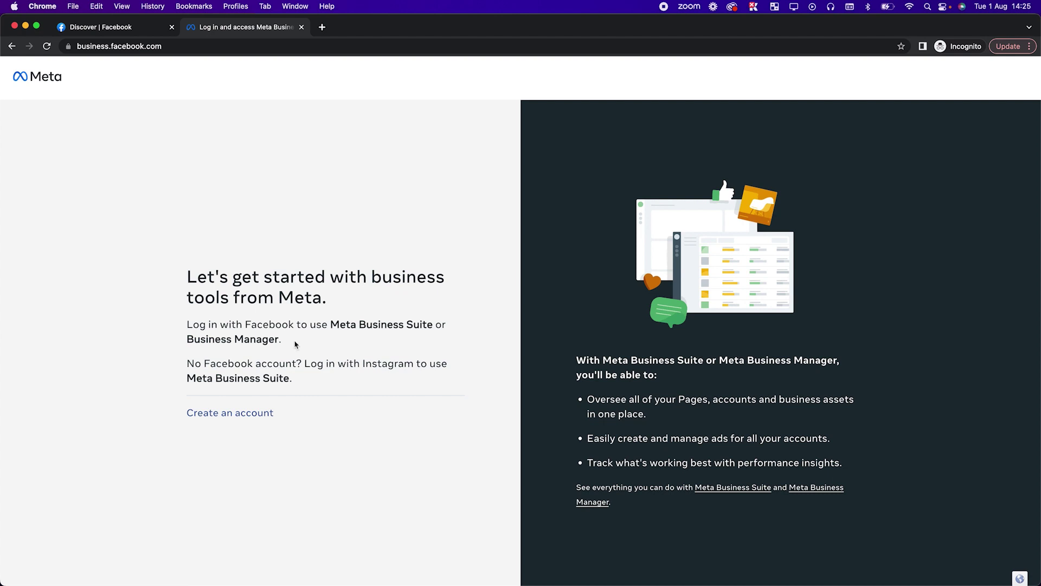
Start a new business account and name it 'Sample Business'
left_click(219, 414)
left_click(456, 231)
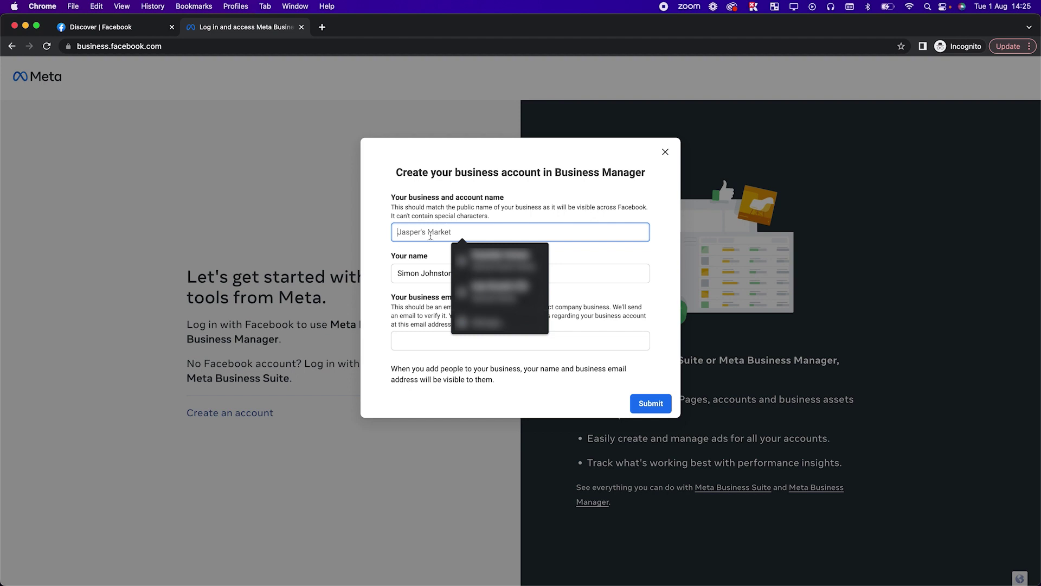
type("Sample Business")
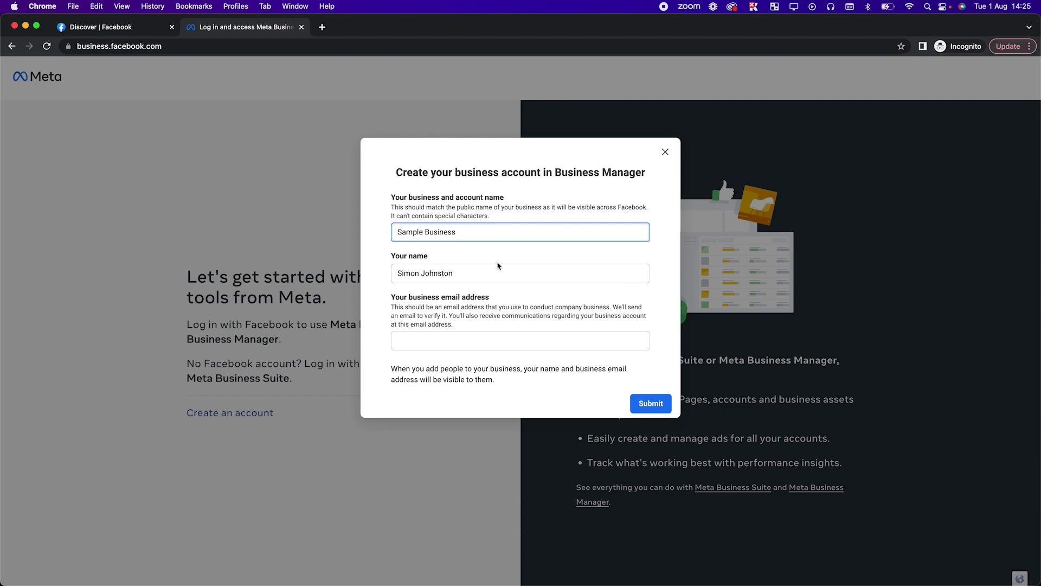
Copy the business email address from the mail window, paste it into the form and submit
key("ctrl+Up")
left_click(347, 216)
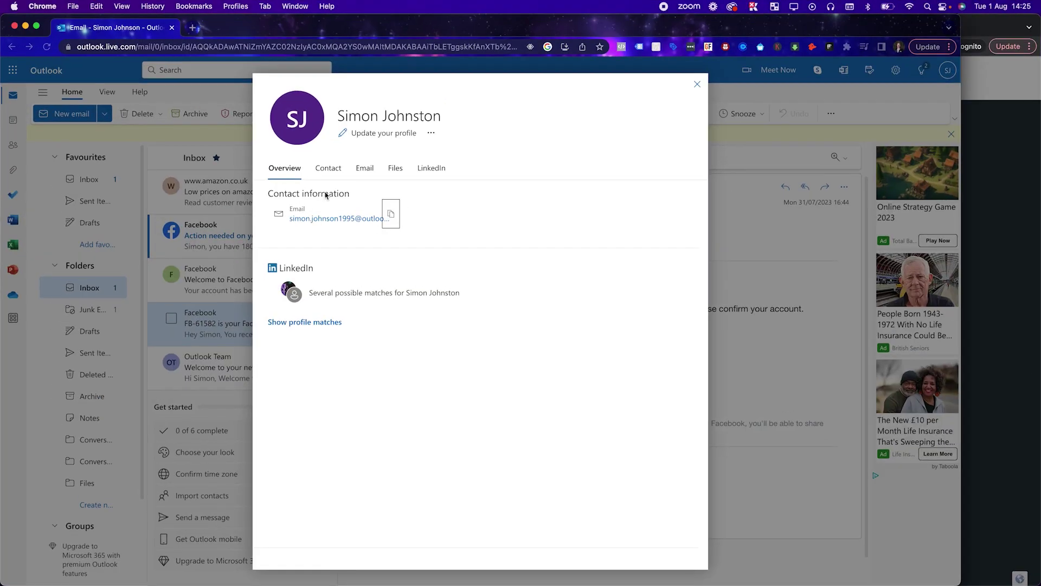
left_click(390, 215)
key("ctrl+Up")
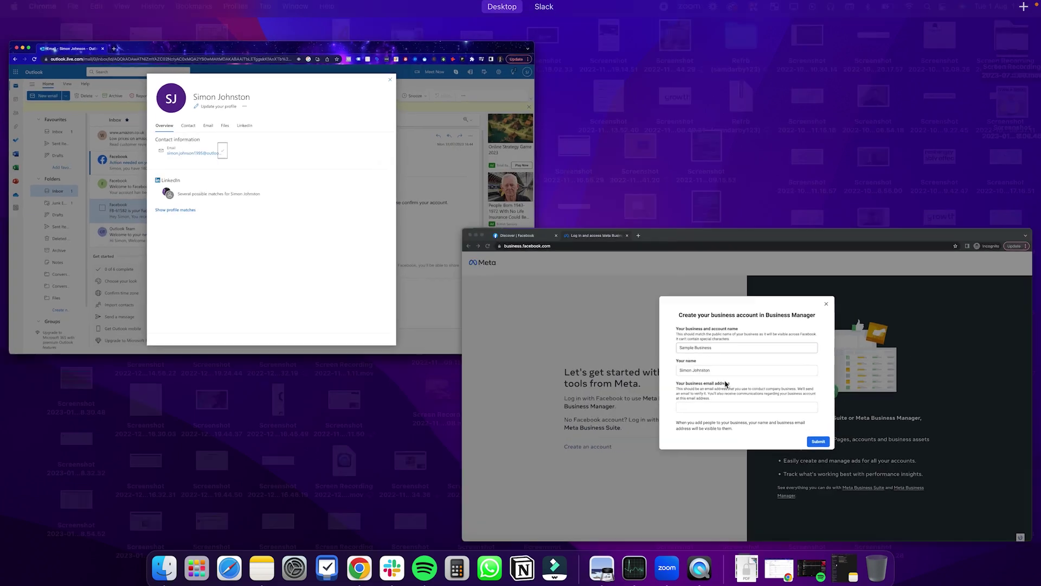
left_click(728, 386)
left_click(429, 341)
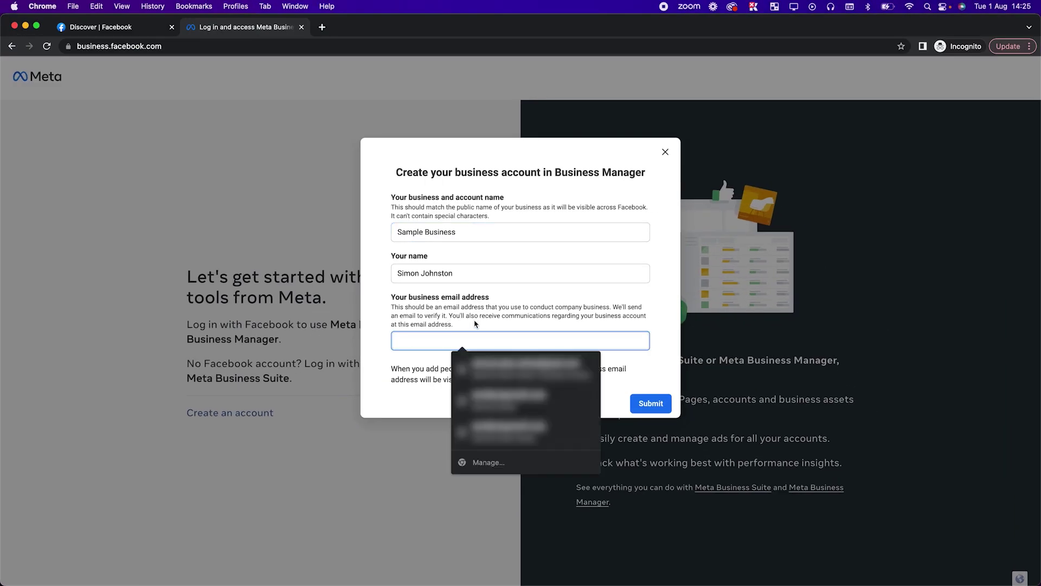
key("super+v")
key("Return")
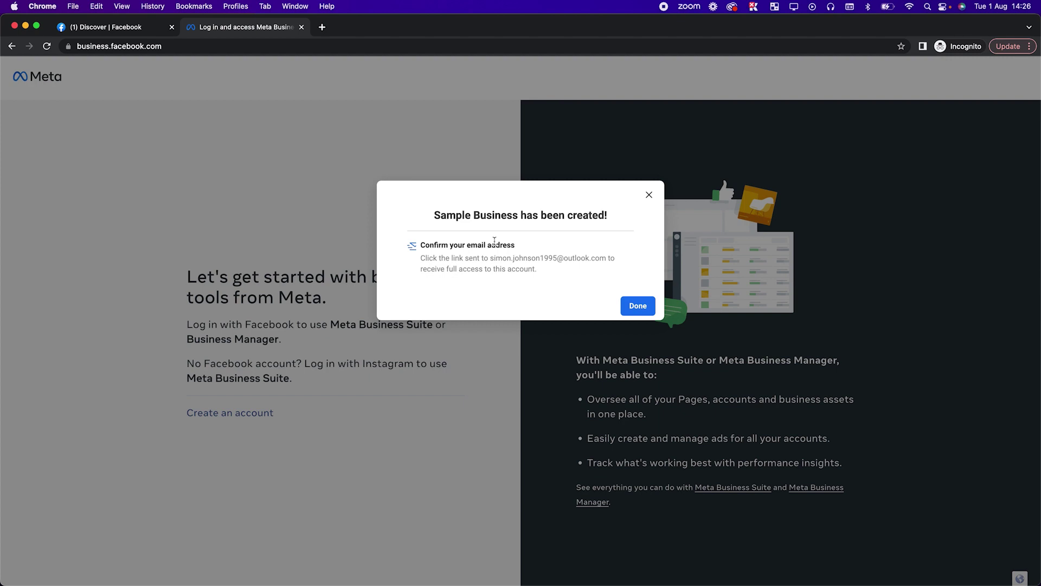
Dismiss the confirmation, go to Business settings, and start adding a person under People
left_click(634, 310)
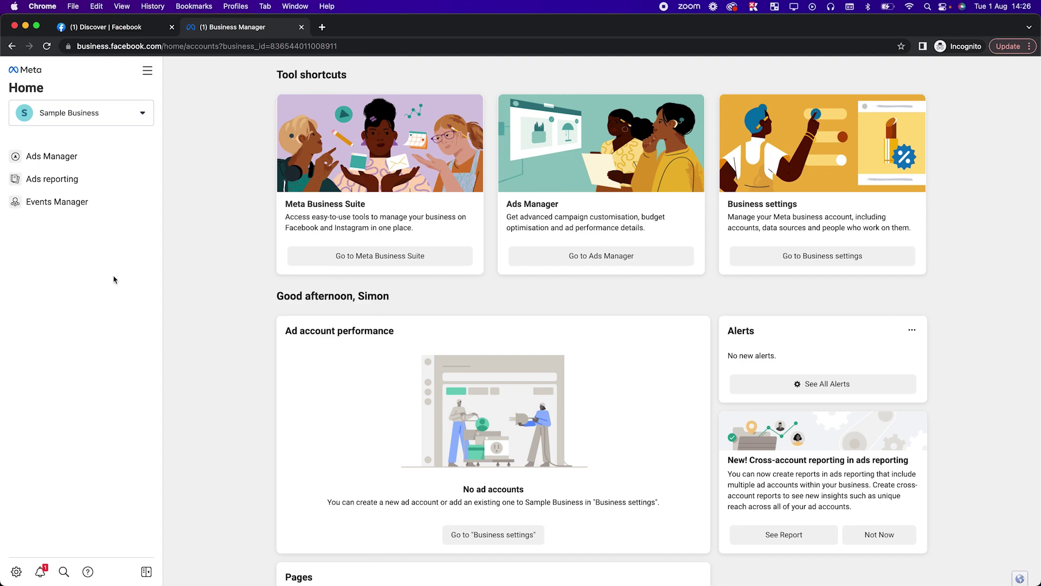
scroll(332, 499, "down", 5)
scroll(332, 499, "up", 5)
left_click(147, 70)
left_click(293, 141)
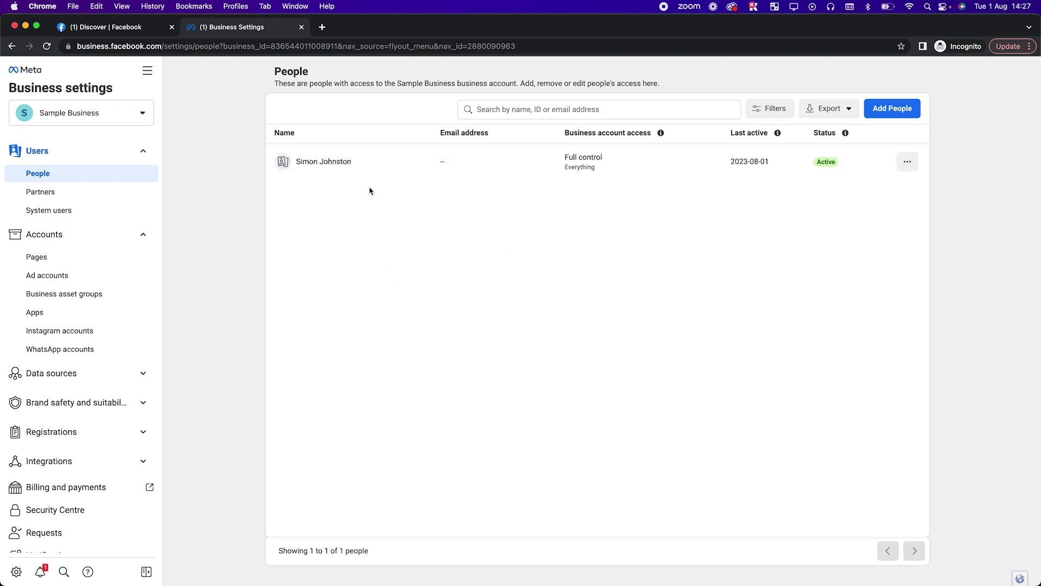
left_click(892, 109)
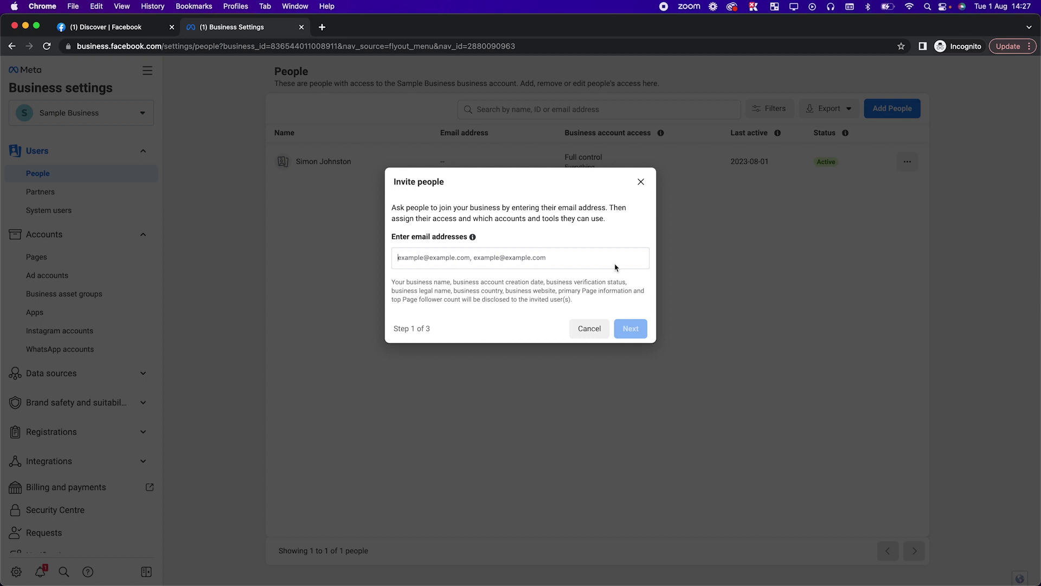
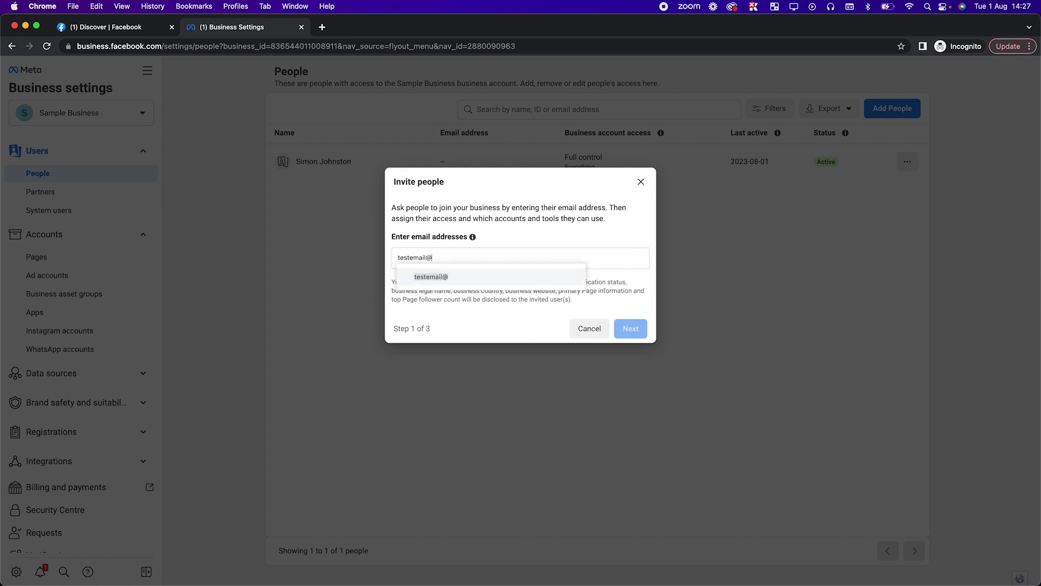
key("Return")
key("BackSpace")
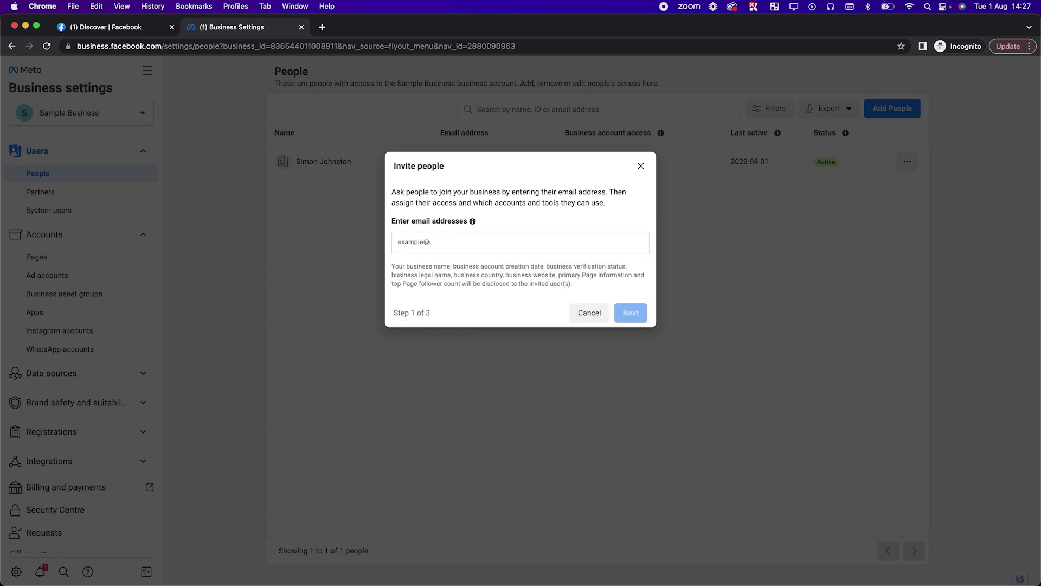
key("Return")
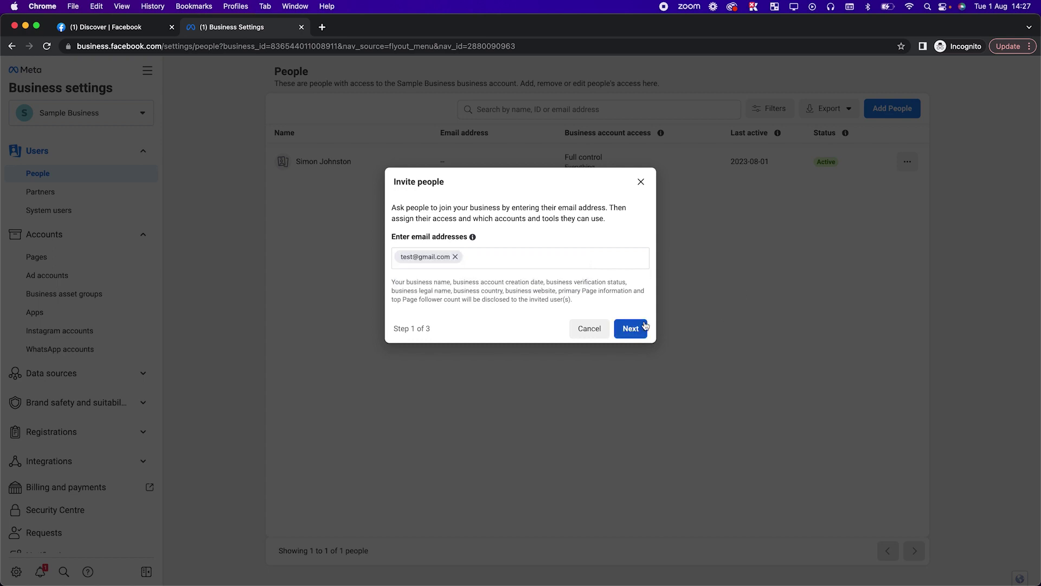
left_click(630, 328)
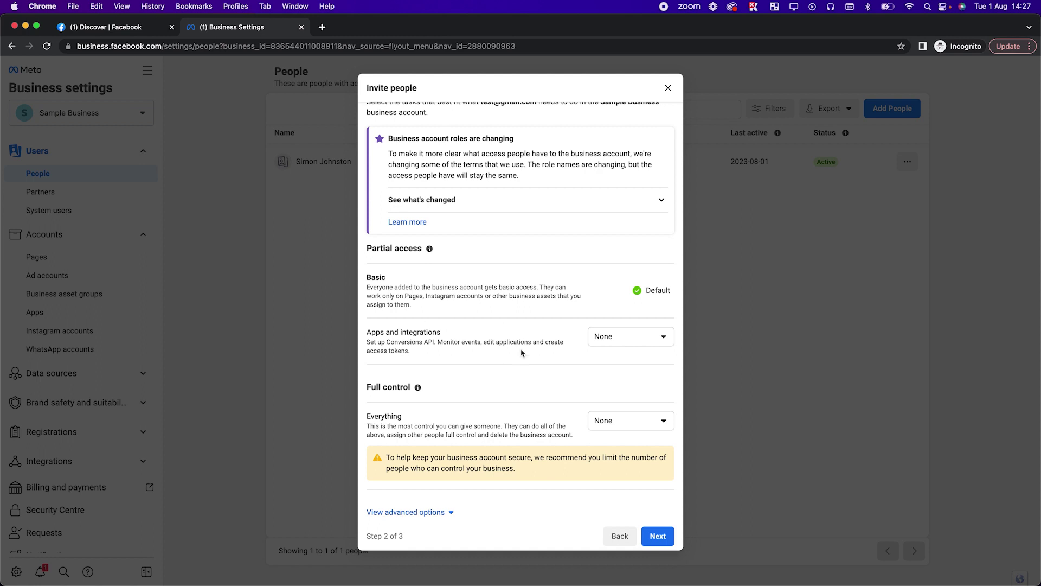
Give view-and-manage access to apps and integrations and Manage full control, then close the invite at the asset-access step
left_click(613, 338)
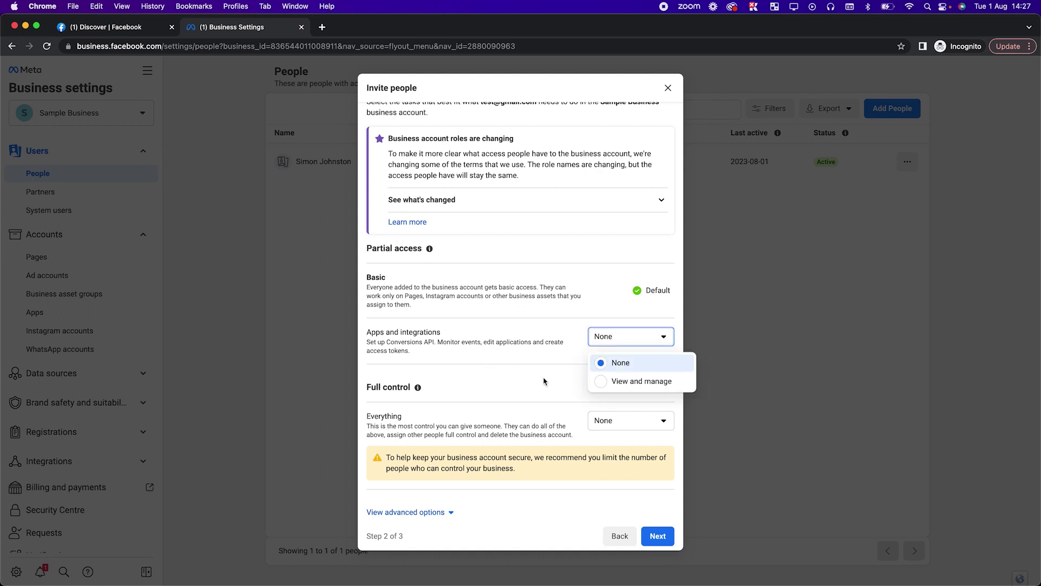
left_click(611, 380)
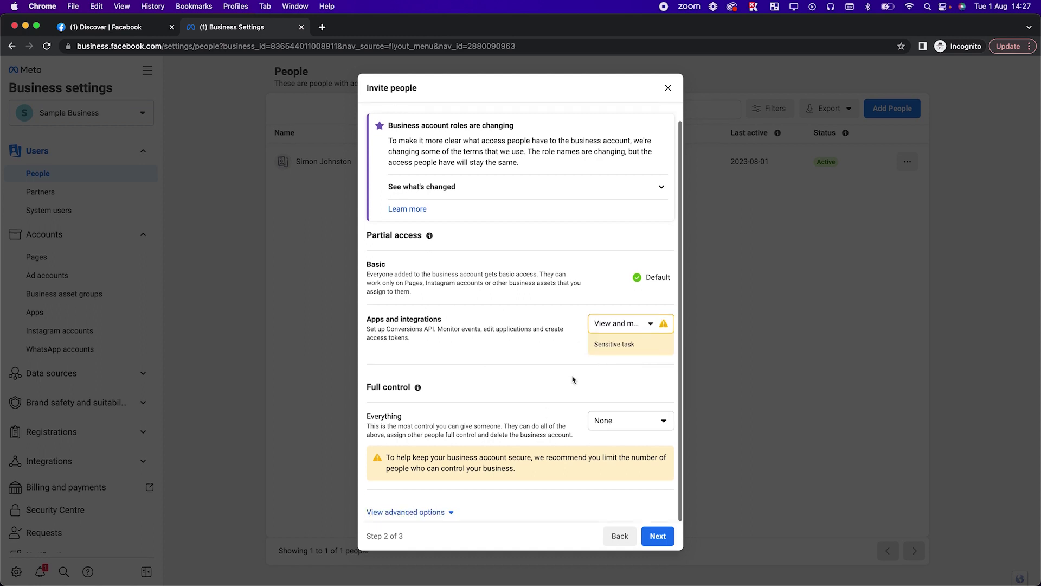
left_click(419, 511)
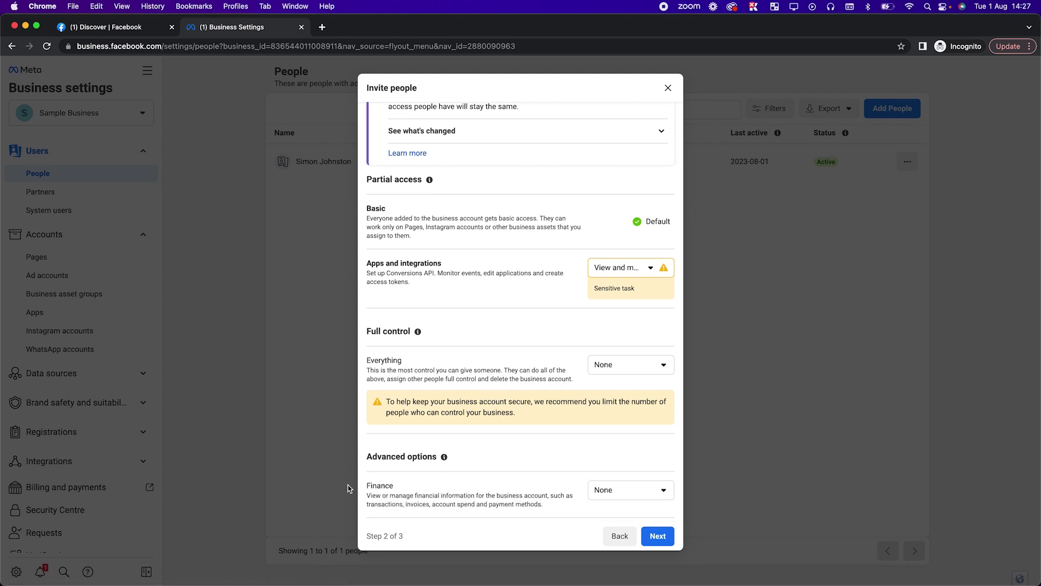
left_click(612, 372)
left_click(509, 325)
left_click(614, 360)
left_click(623, 409)
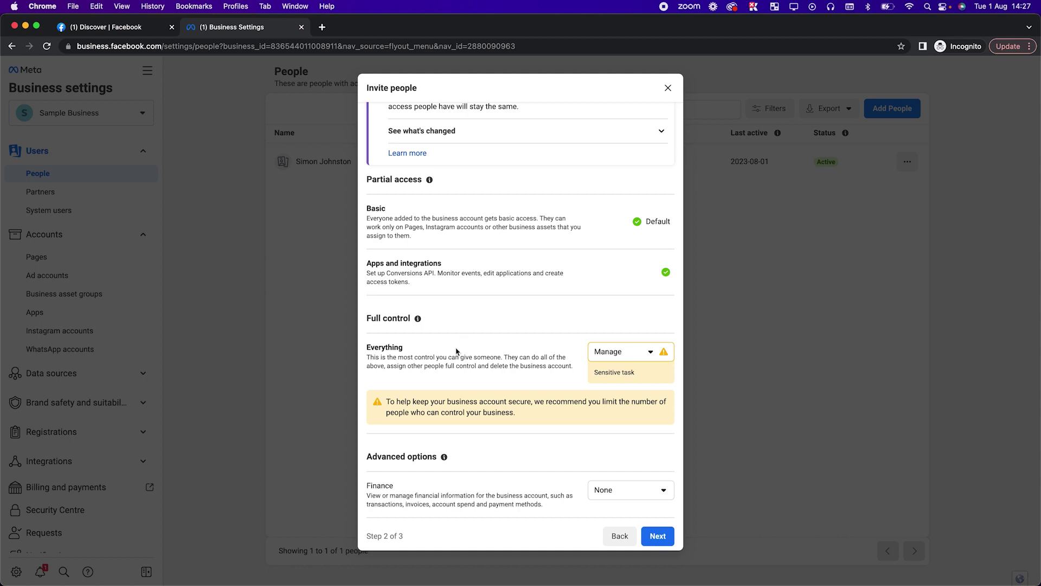
left_click(658, 537)
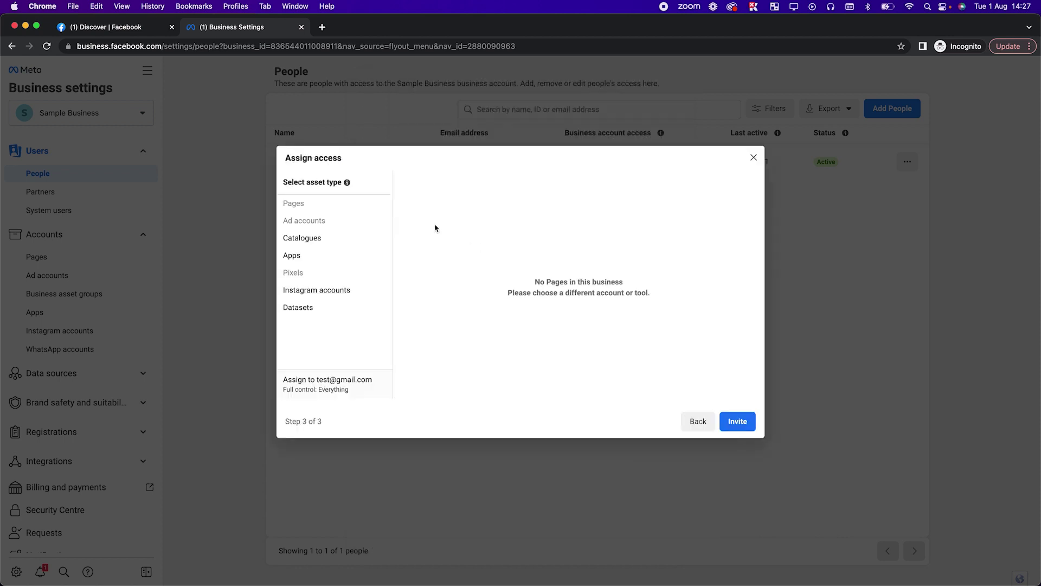
mouse_move(282, 211)
left_click(754, 158)
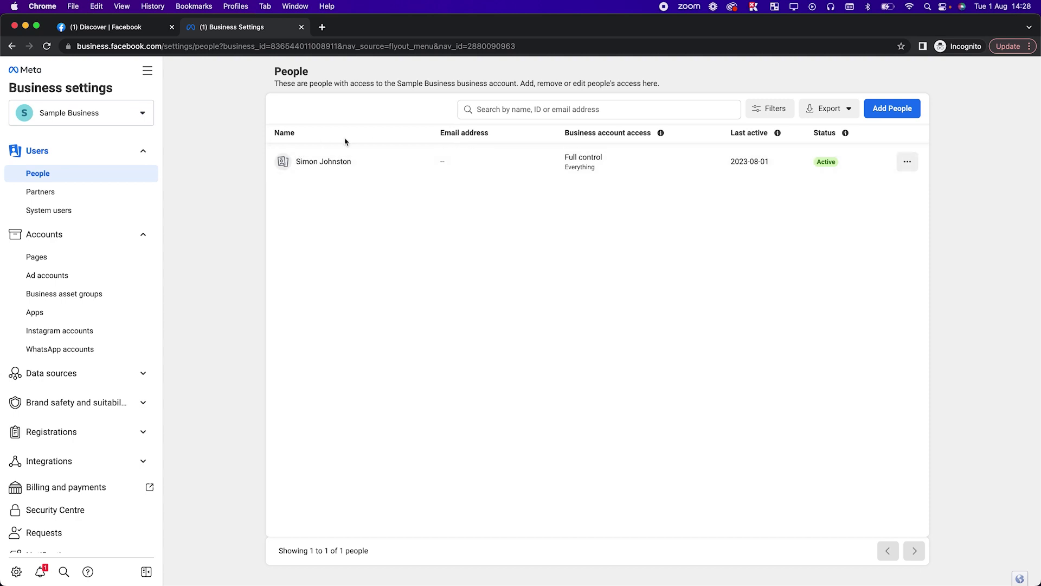
View the empty Partners section, then open the Business info page
left_click(57, 194)
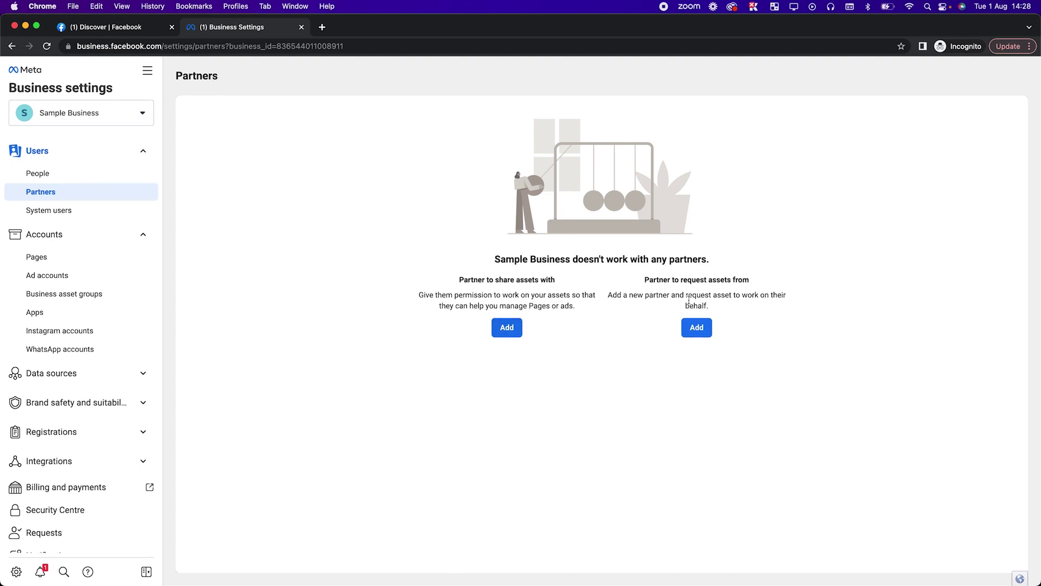
scroll(11, 409, "down", 2)
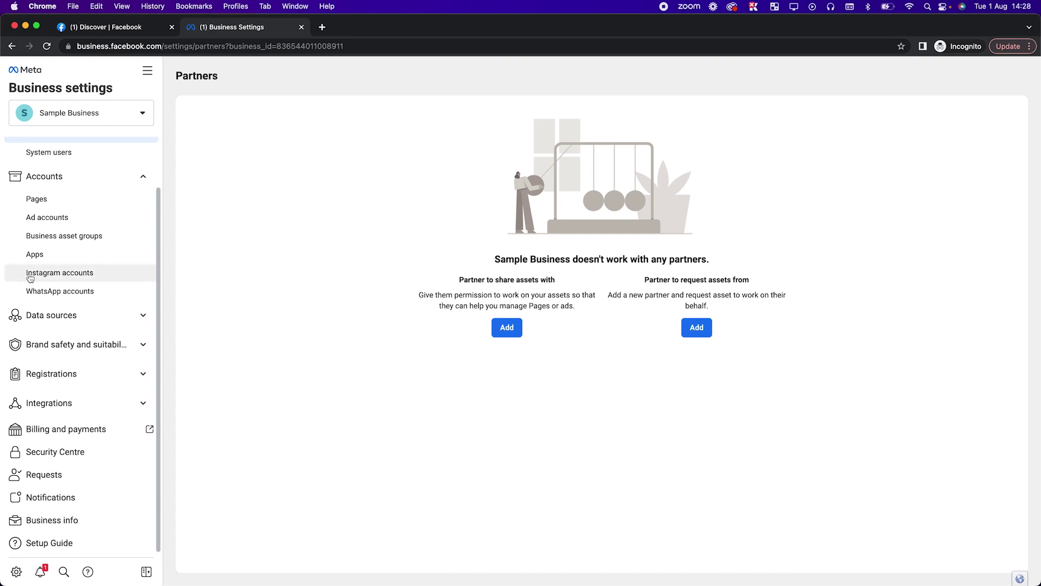
scroll(82, 380, "down", 1)
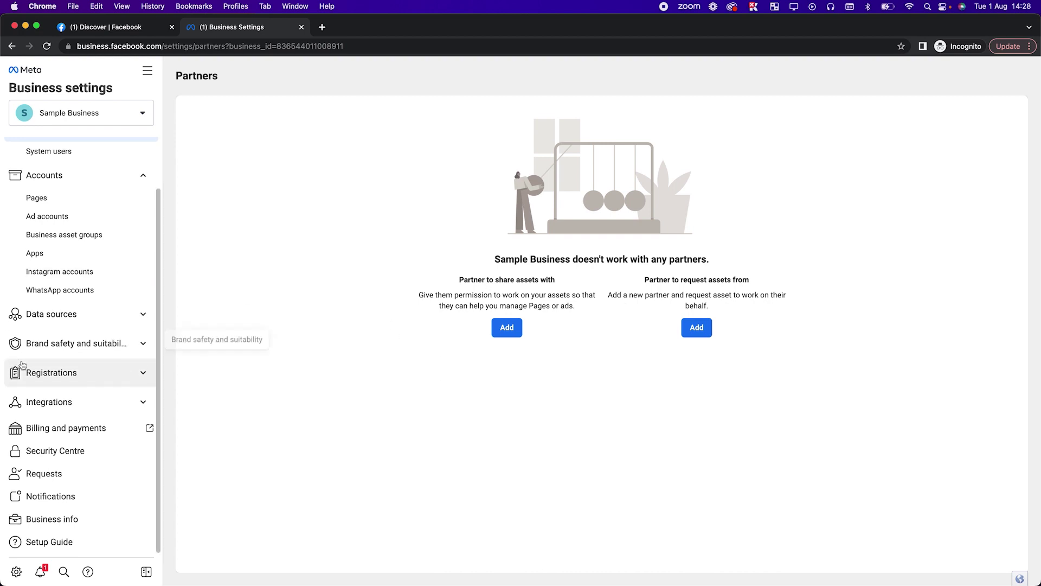
left_click(52, 521)
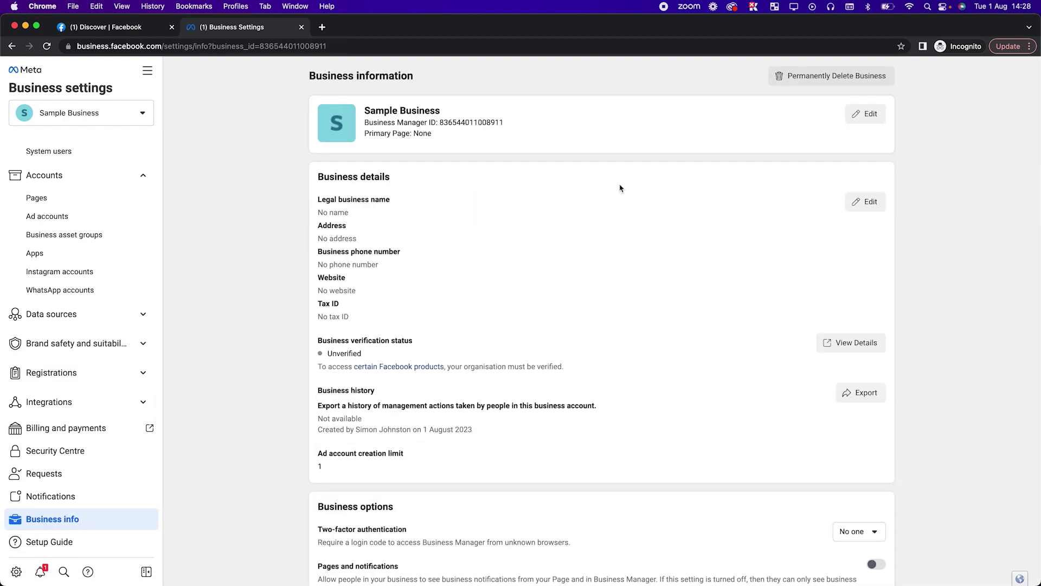
scroll(371, 120, "up", 1)
triple_click(376, 126)
double_click(446, 122)
left_click(525, 146)
double_click(475, 123)
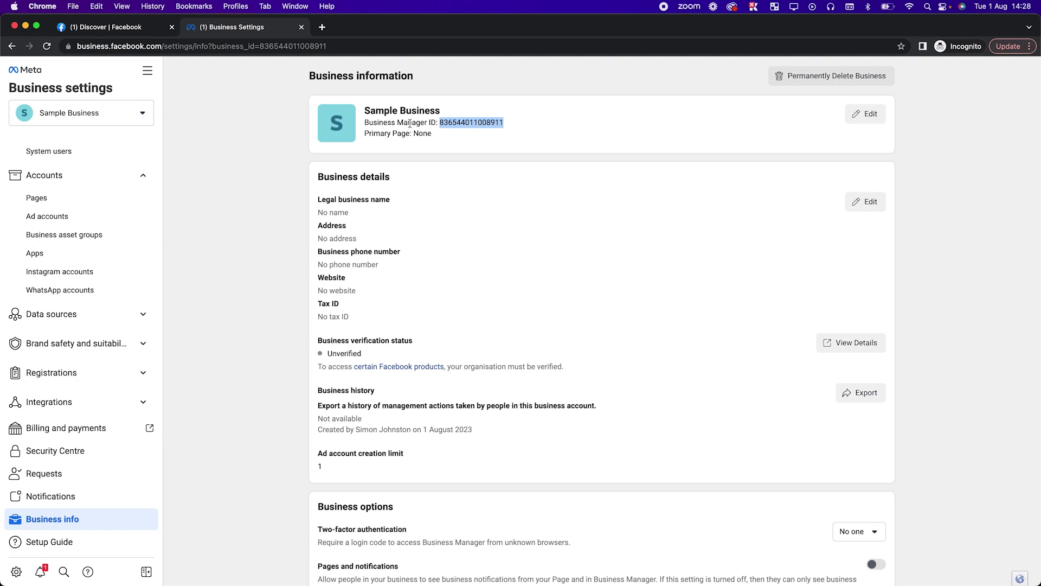
left_click(255, 210)
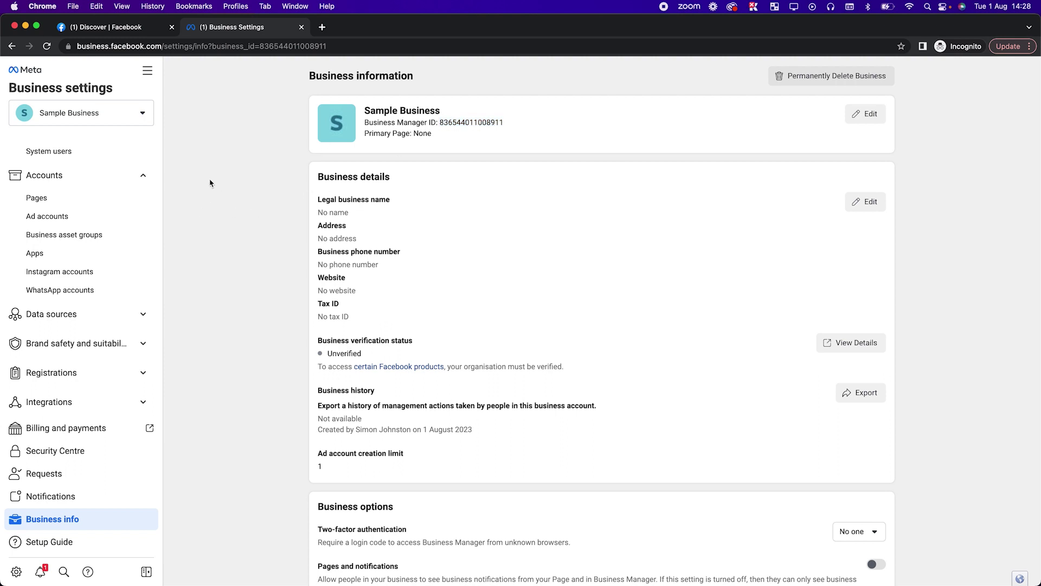
scroll(67, 184, "up", 2)
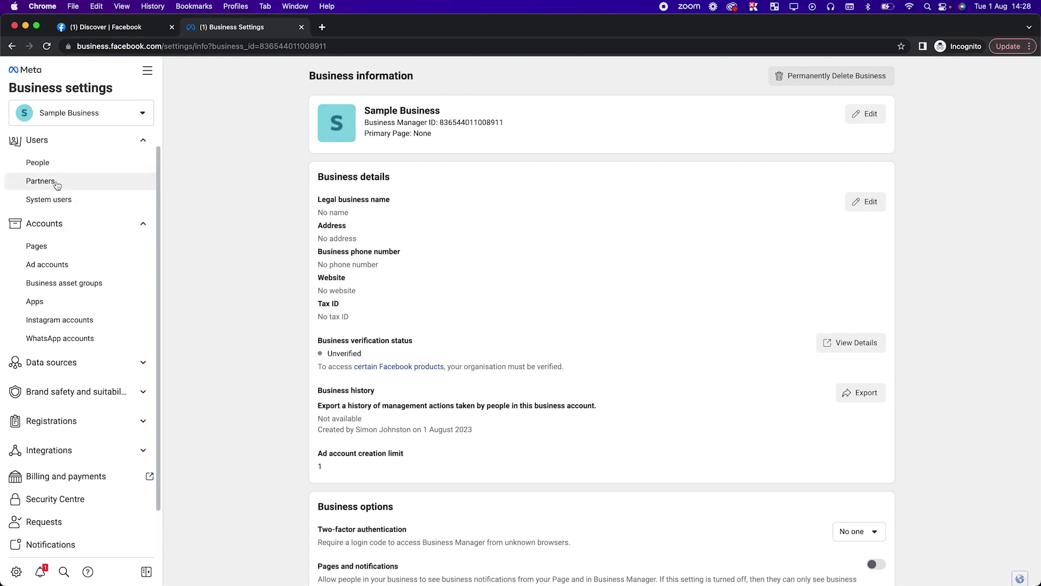
left_click(56, 180)
Start and cancel adding a partner, then open the Ad accounts Add dropdown
left_click(505, 329)
left_click(418, 306)
left_click(625, 337)
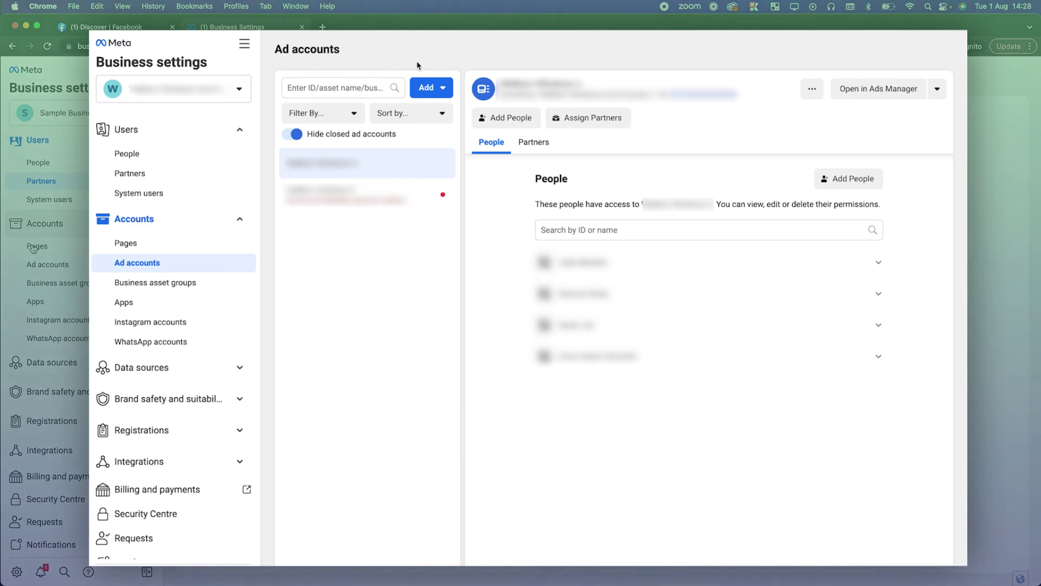
left_click(419, 83)
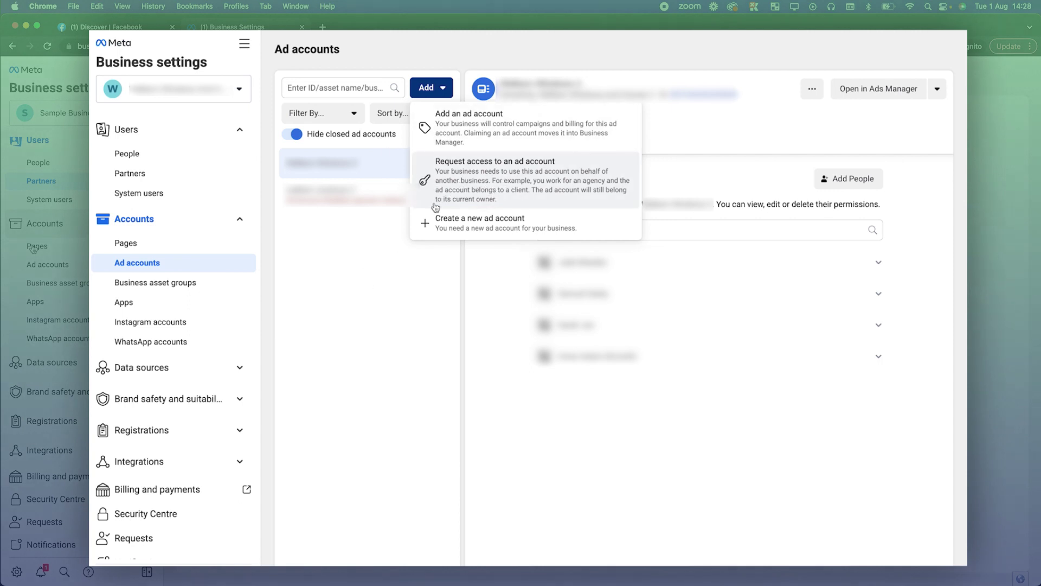
Begin a new ad account named 'TEs' for My business, then back out and close the setup
left_click(436, 223)
left_click(408, 334)
type("TEs")
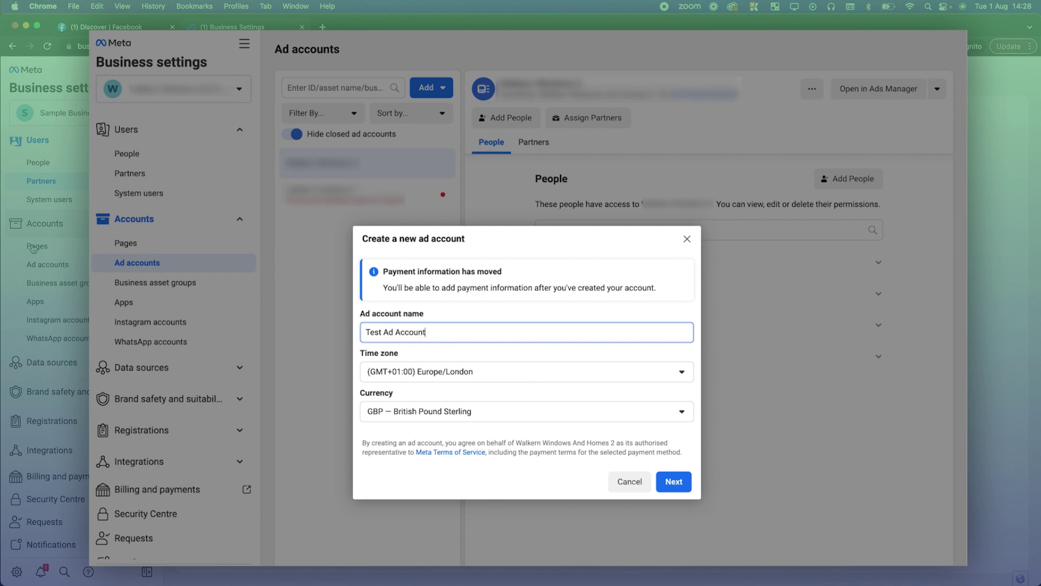
left_click(674, 481)
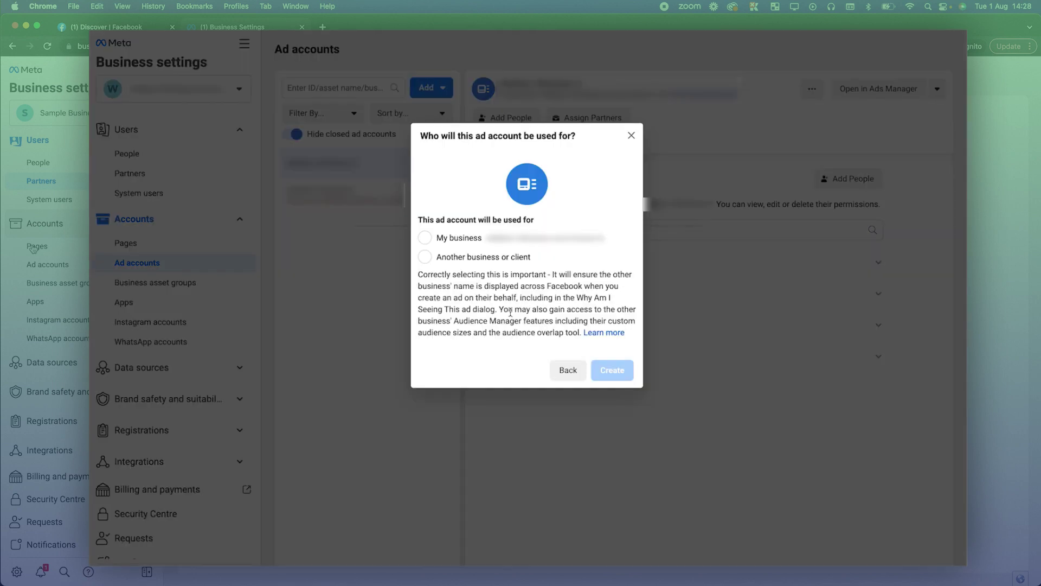
left_click(463, 244)
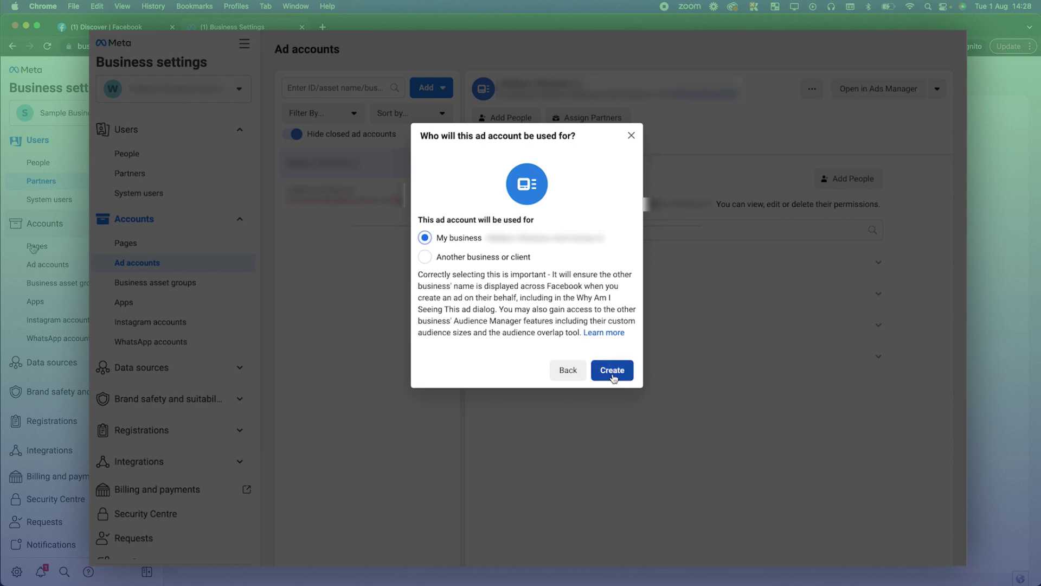
left_click(568, 369)
left_click(686, 239)
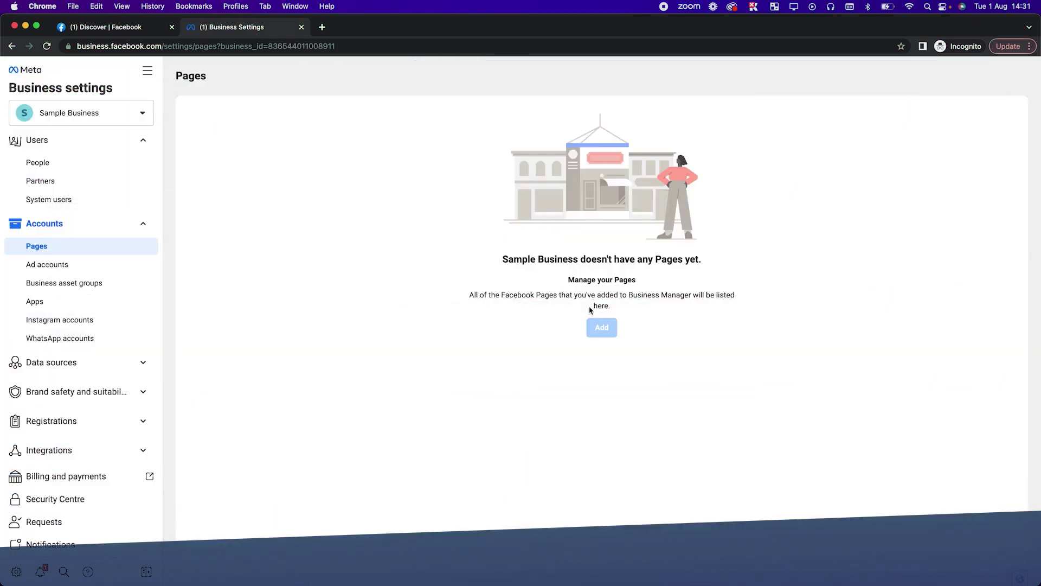
mouse_move(596, 326)
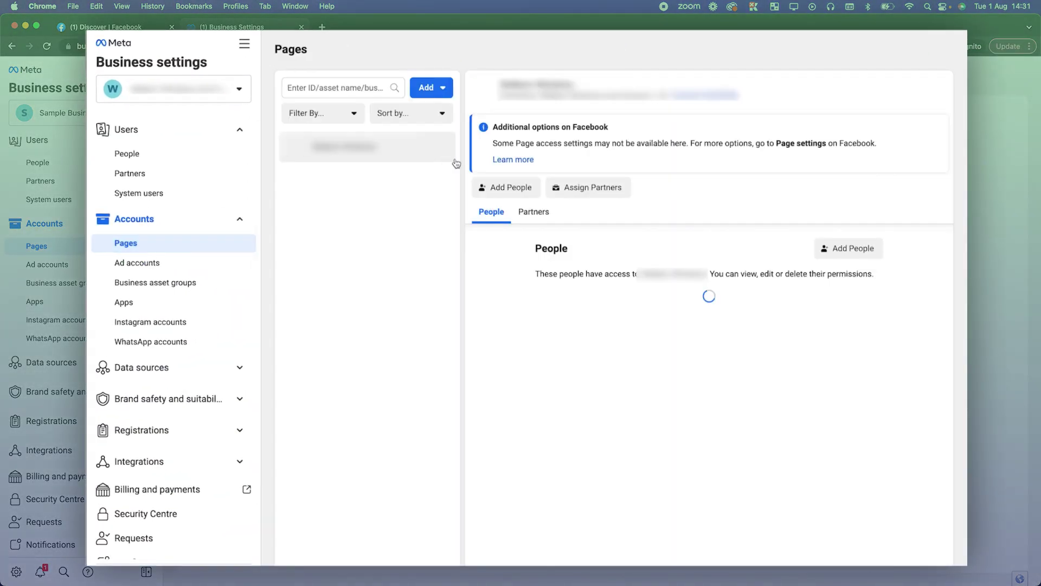
Start adding an existing Facebook Page, then close the dialog without adding one
left_click(443, 89)
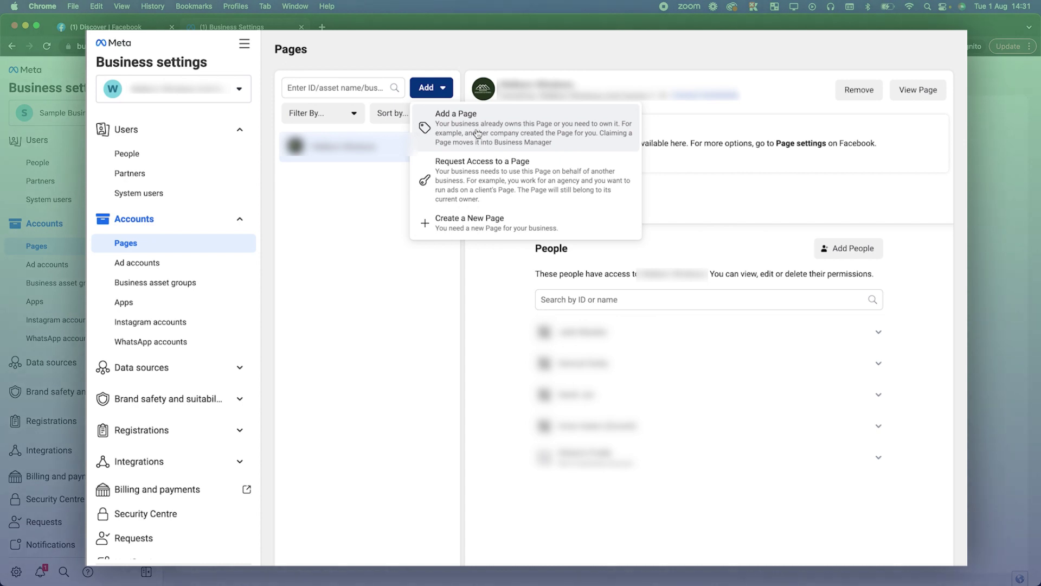
left_click(478, 134)
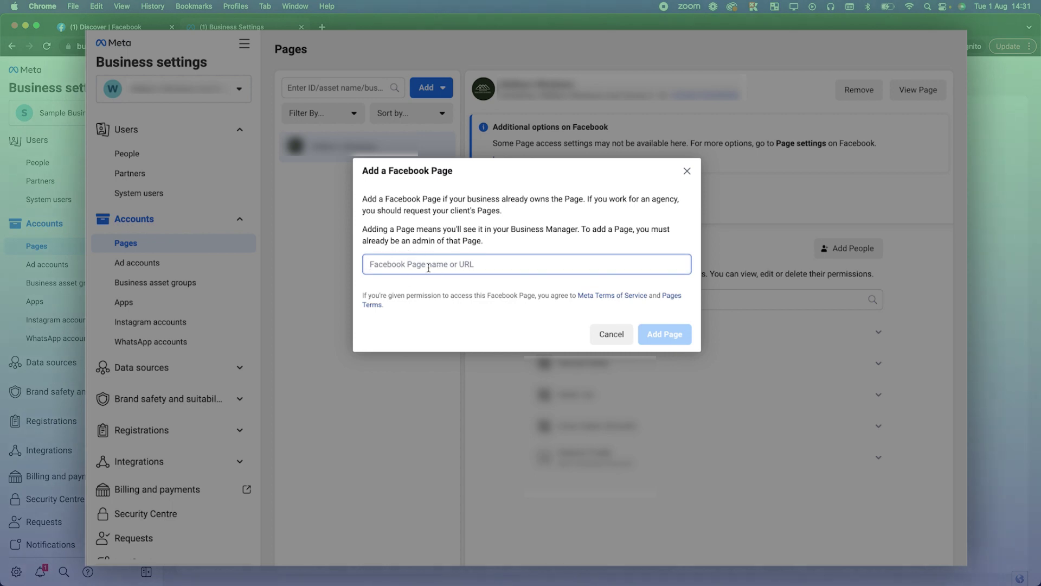
left_click(686, 172)
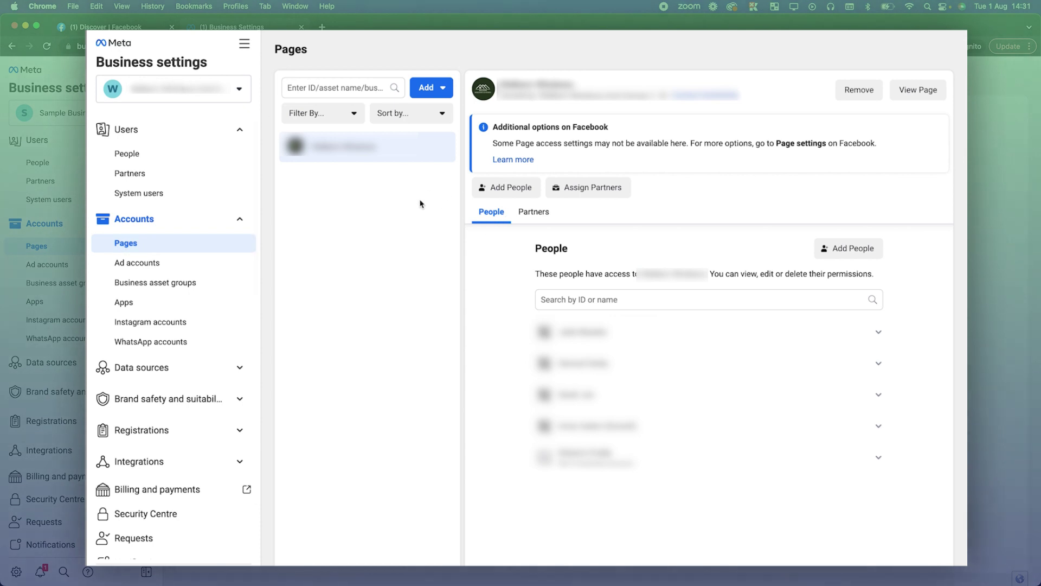
Open Ads Manager from the All tools menu
left_click(244, 43)
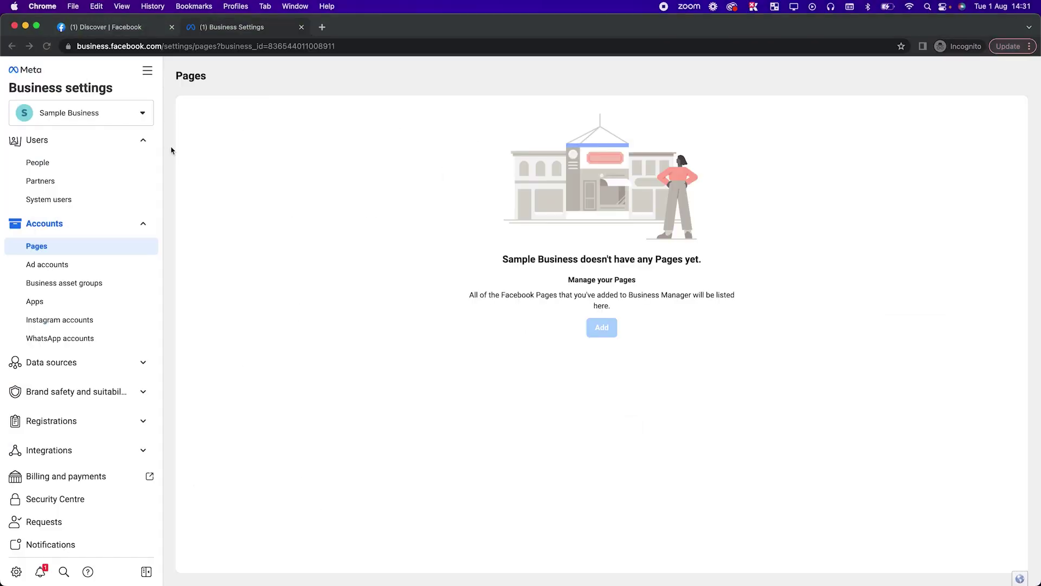
left_click(147, 70)
left_click(183, 122)
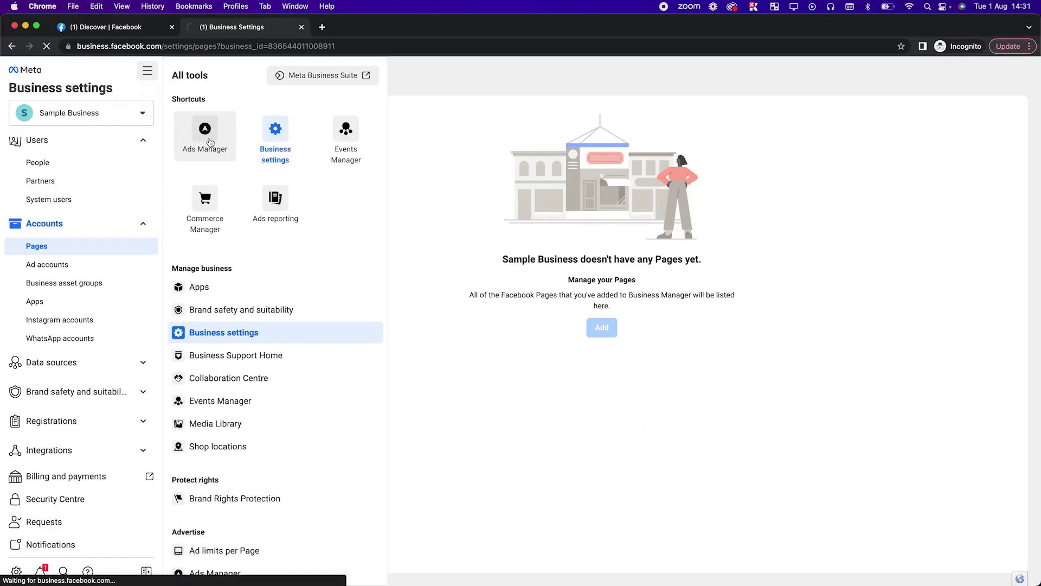